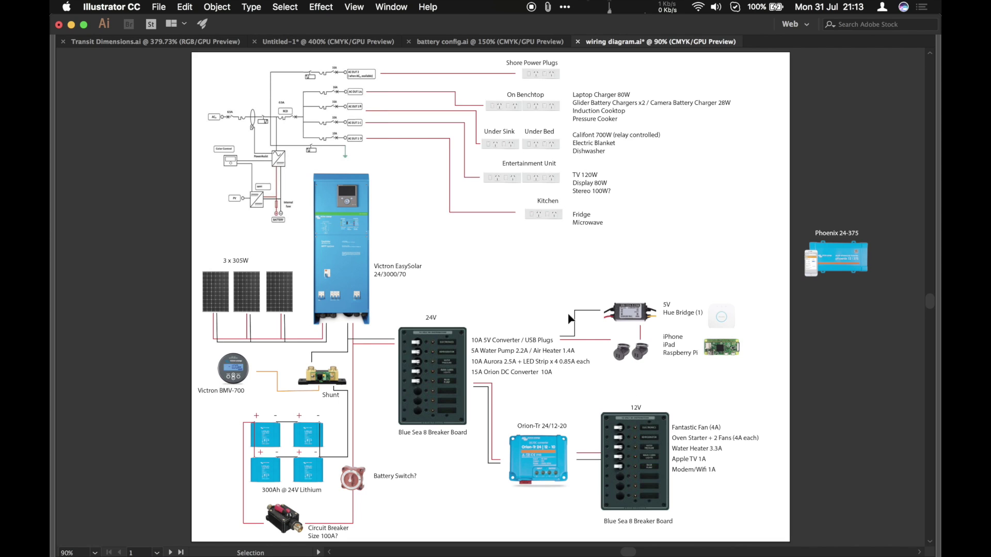
# Select and deselect the 5V converter wire, then zoom to 200% on the EasySolar and 24V board.
pyautogui.click(556, 335)
pyautogui.press('super+shift+a')
pyautogui.press('super+equal')
pyautogui.press('super+equal')
pyautogui.press('super+equal')
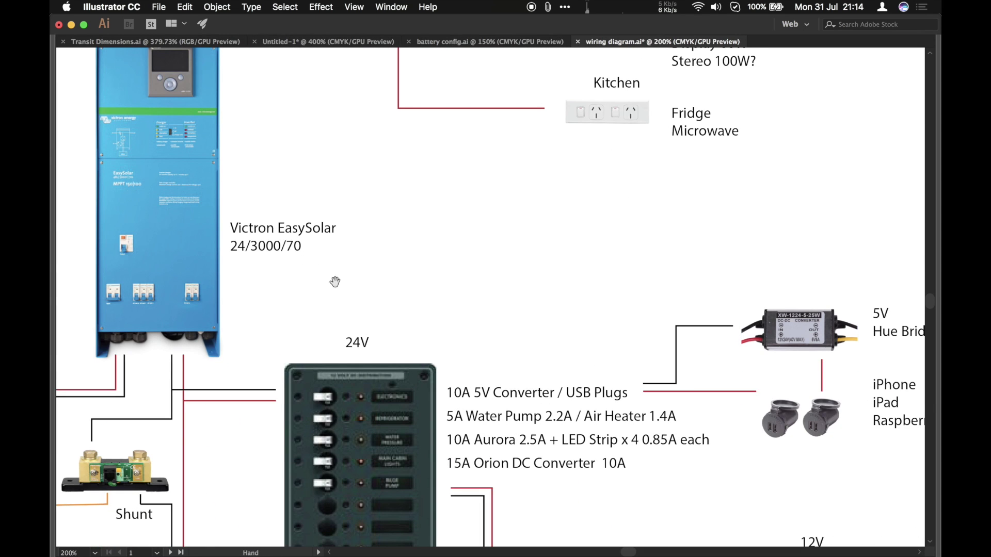
# Scroll down to the 300Ah lithium bank, shunt, battery switch and 100A breaker, clearing the selection.
pyautogui.hscroll(-7, 336, 281)
pyautogui.scroll(-7, 480, 210)
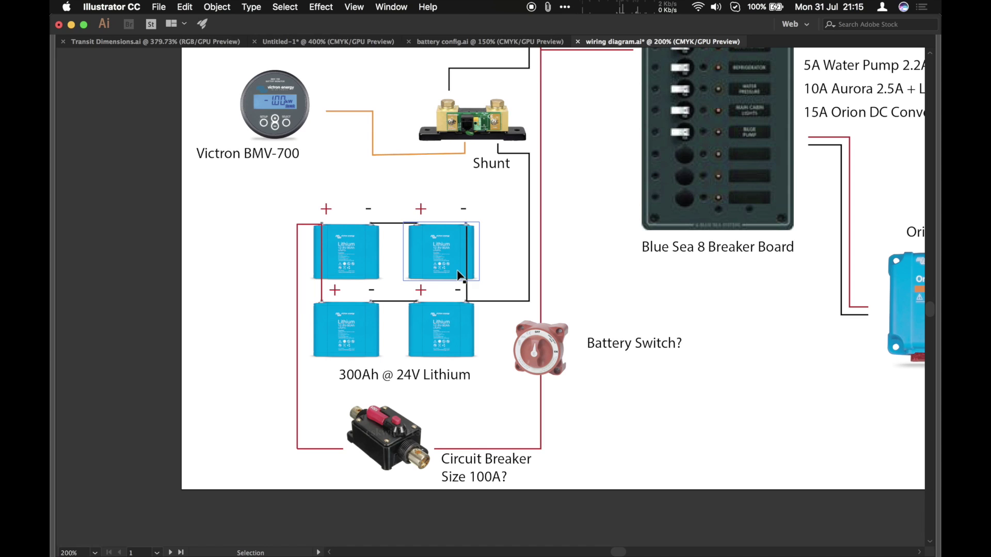
pyautogui.click(454, 295)
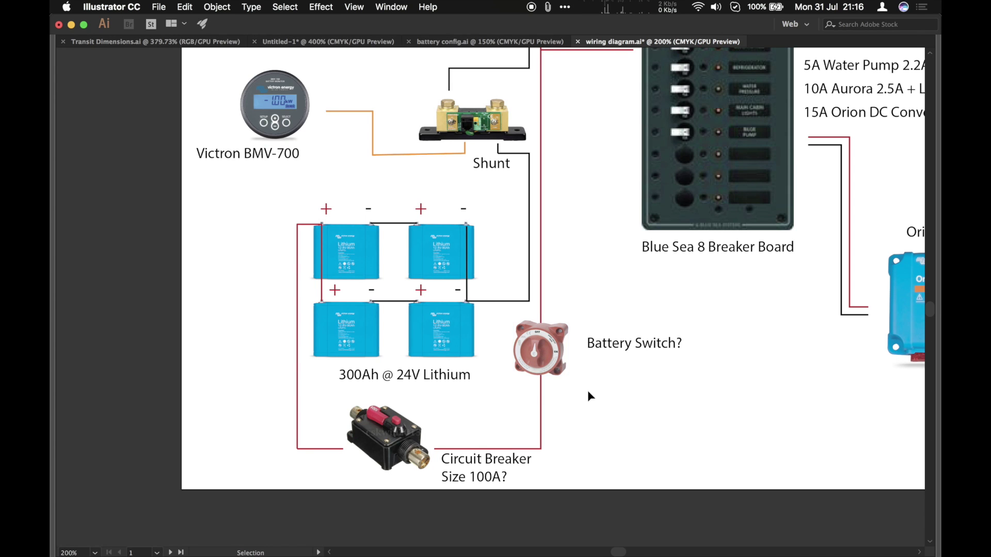
# Zoom to 300% around the shunt and select the Shunt and Victron BMV-700 monitor images.
pyautogui.press('space')
pyautogui.moveTo(584, 203); pyautogui.dragTo(593, 376)
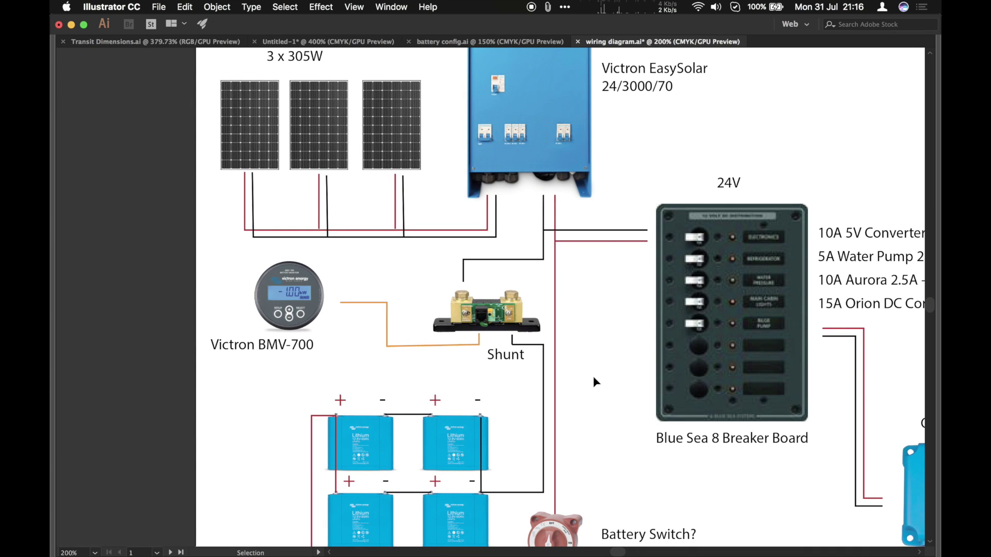
pyautogui.press('super+equal')
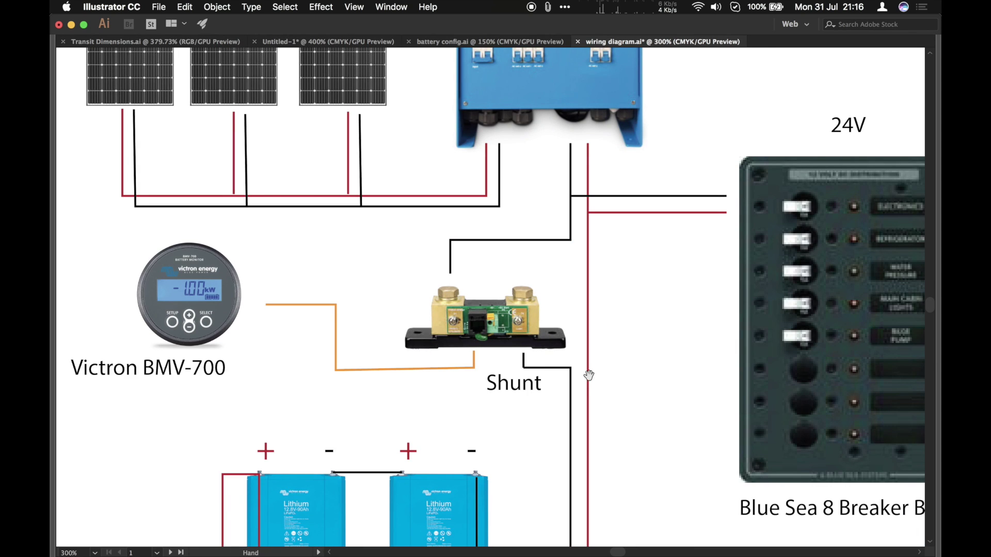
pyautogui.moveTo(373, 283); pyautogui.dragTo(460, 271)
pyautogui.click(588, 296)
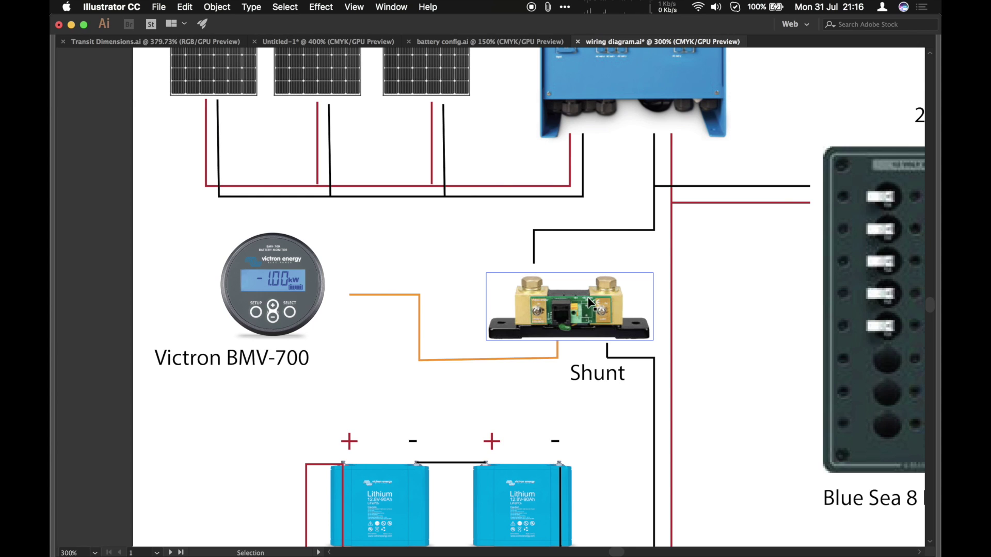
pyautogui.click(302, 292)
pyautogui.click(574, 308)
pyautogui.press('super+shift+a')
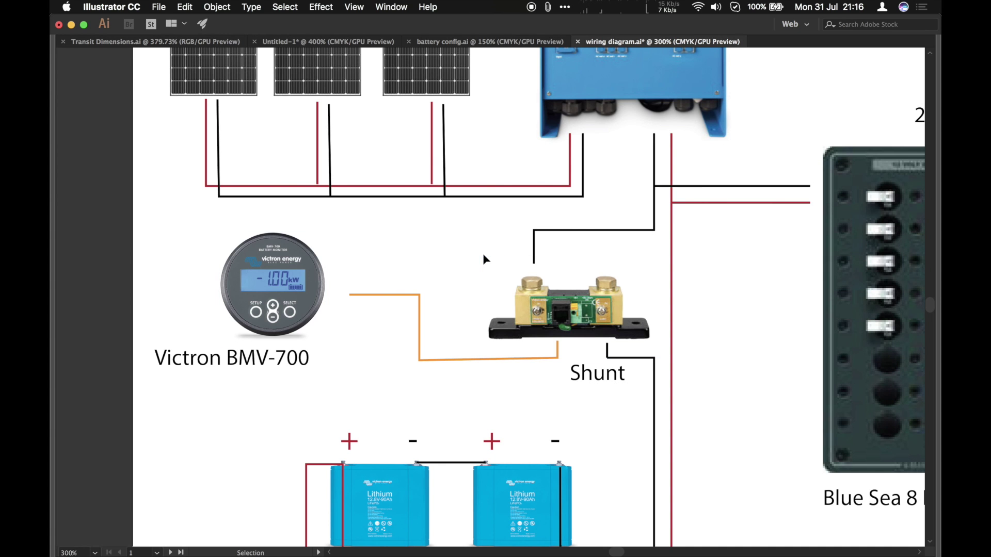
# Pan up to the three 305W panels, EasySolar label, MPPT schematic and inverter front.
pyautogui.press('space')
pyautogui.moveTo(506, 216); pyautogui.dragTo(423, 546)
pyautogui.moveTo(524, 246); pyautogui.dragTo(560, 247)
# Zoom out to 200% and select the EasySolar inverter image beside the panels and 24V board.
pyautogui.press('super+minus')
pyautogui.press('space')
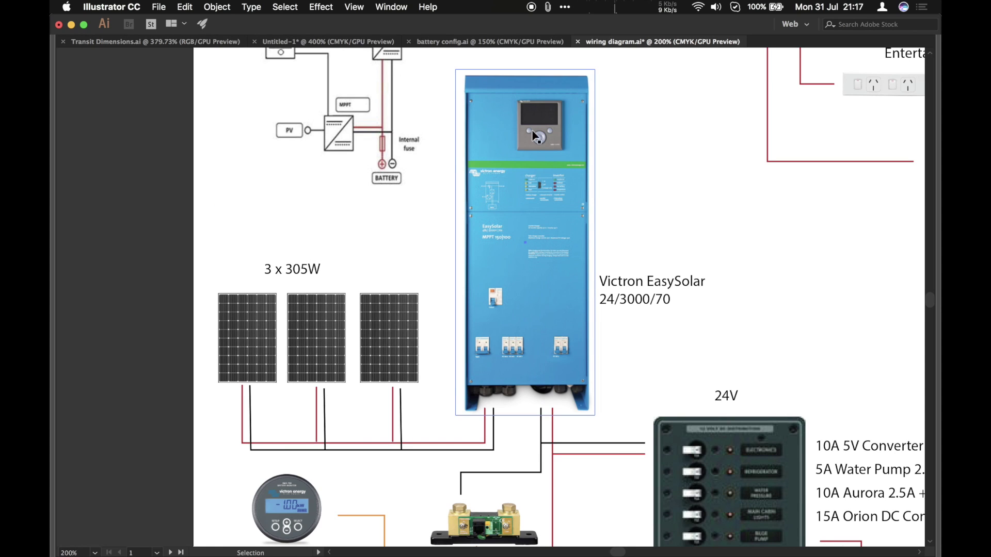
pyautogui.moveTo(215, 49); pyautogui.dragTo(626, 163)
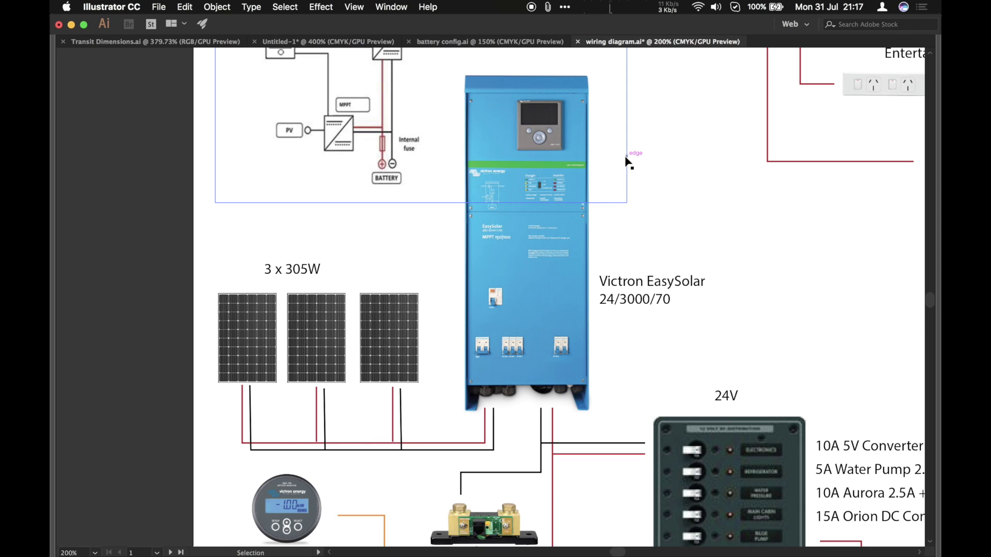
pyautogui.moveTo(626, 160); pyautogui.dragTo(626, 160)
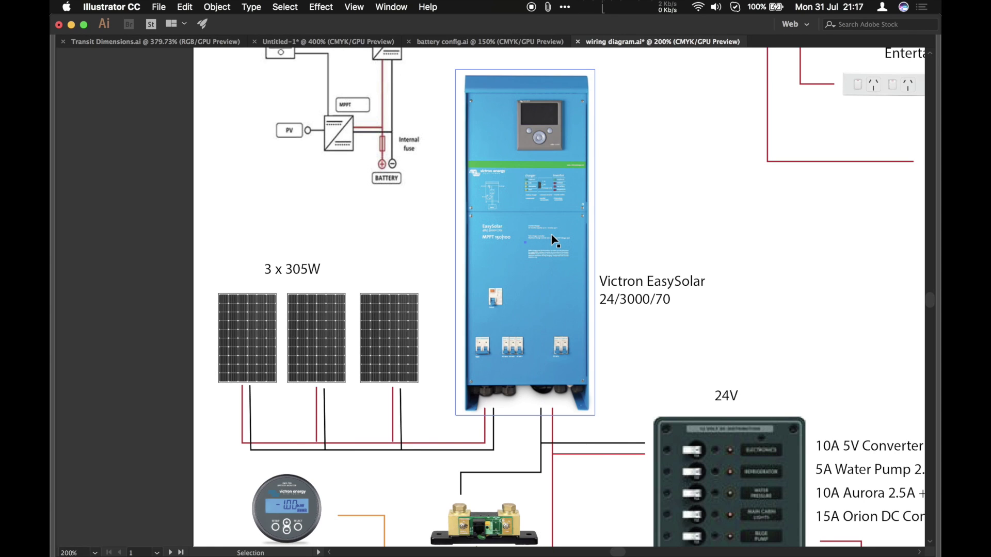
pyautogui.click(646, 197)
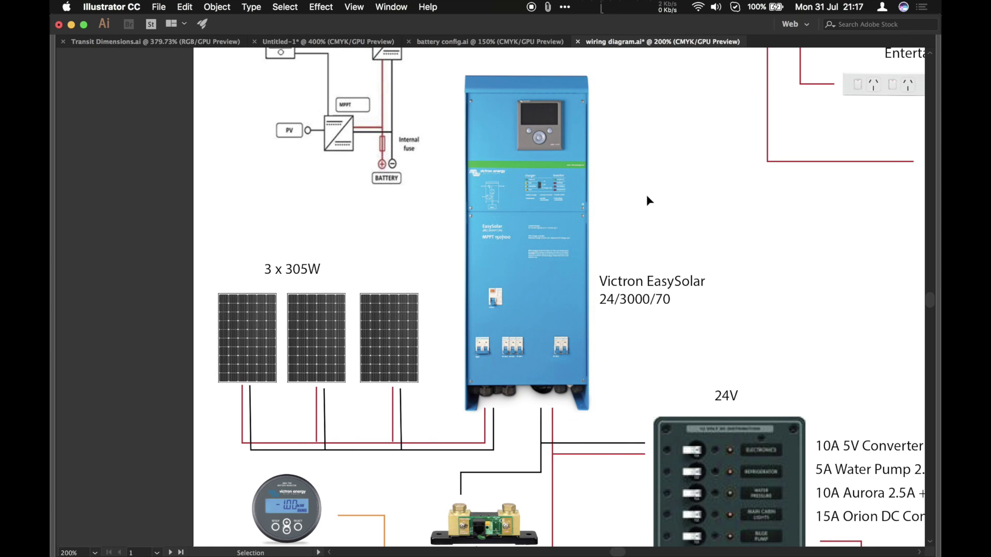
pyautogui.click(509, 216)
# Deselect the inverter and pan down to the AC OUT 2 and AC OUT 1A–1D outlet schematic.
pyautogui.moveTo(378, 265); pyautogui.dragTo(410, 241)
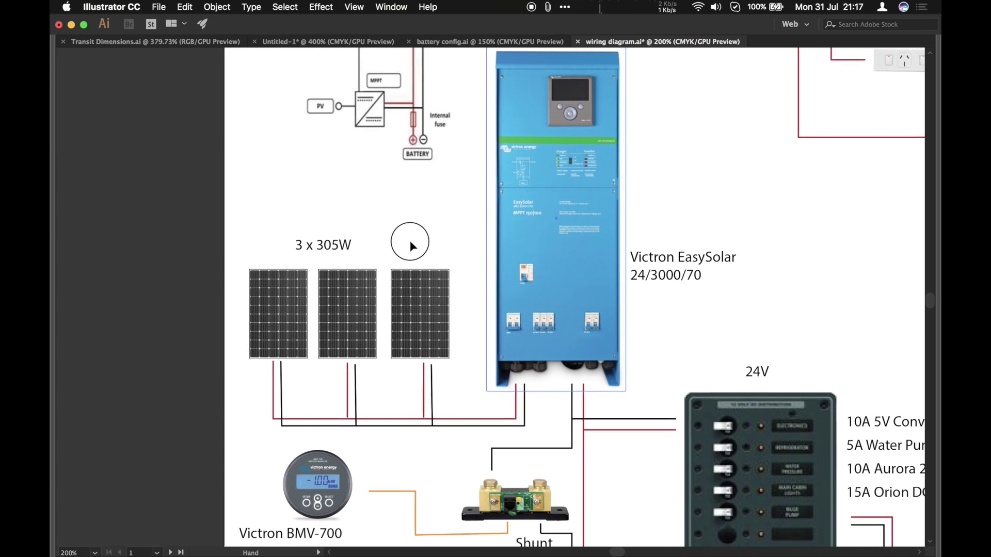
pyautogui.click(410, 240)
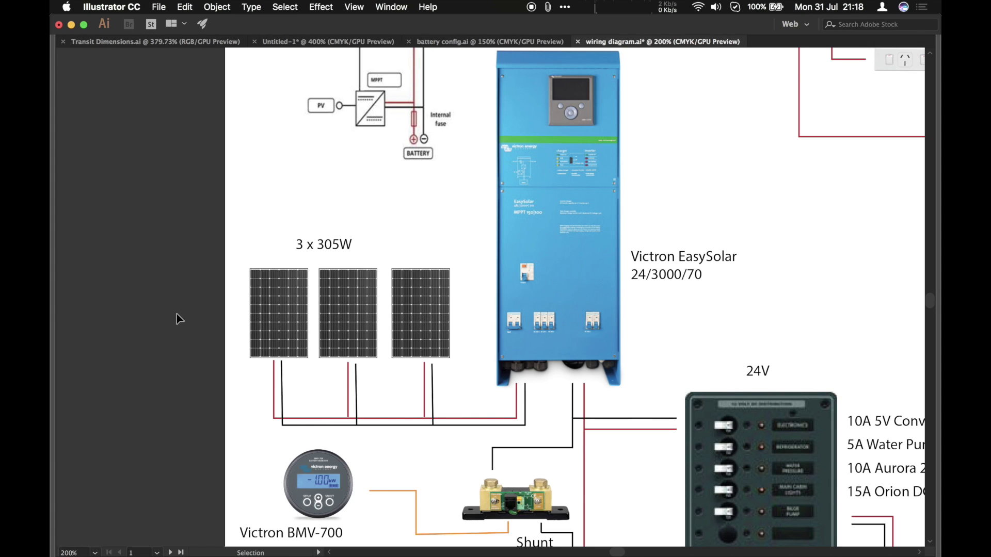
pyautogui.press('space')
pyautogui.moveTo(660, 125); pyautogui.dragTo(596, 427)
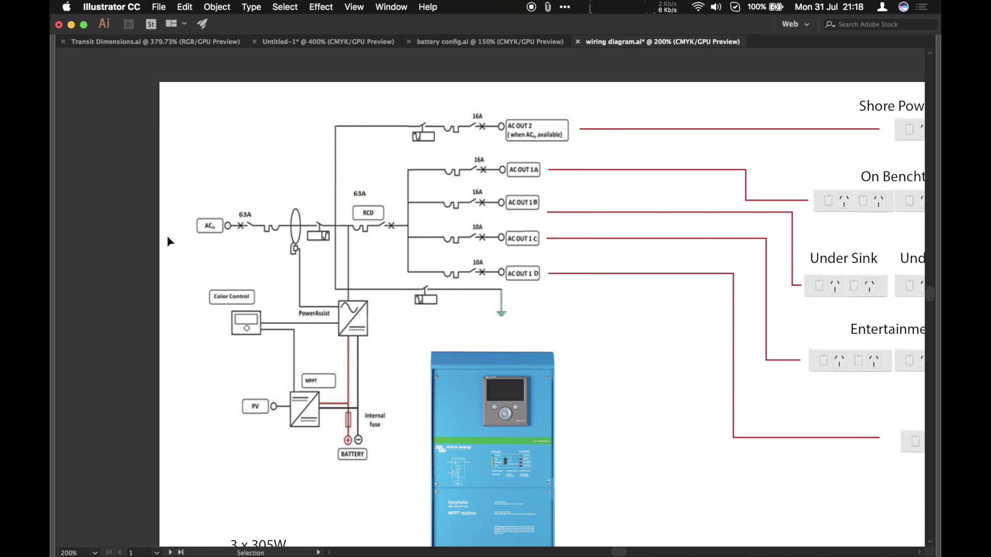
pyautogui.click(294, 305)
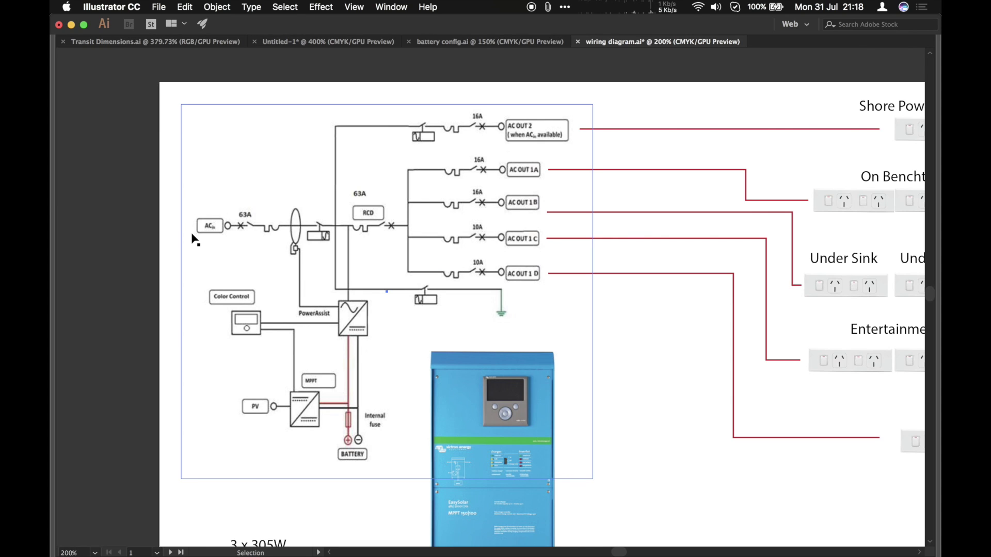
pyautogui.click(584, 98)
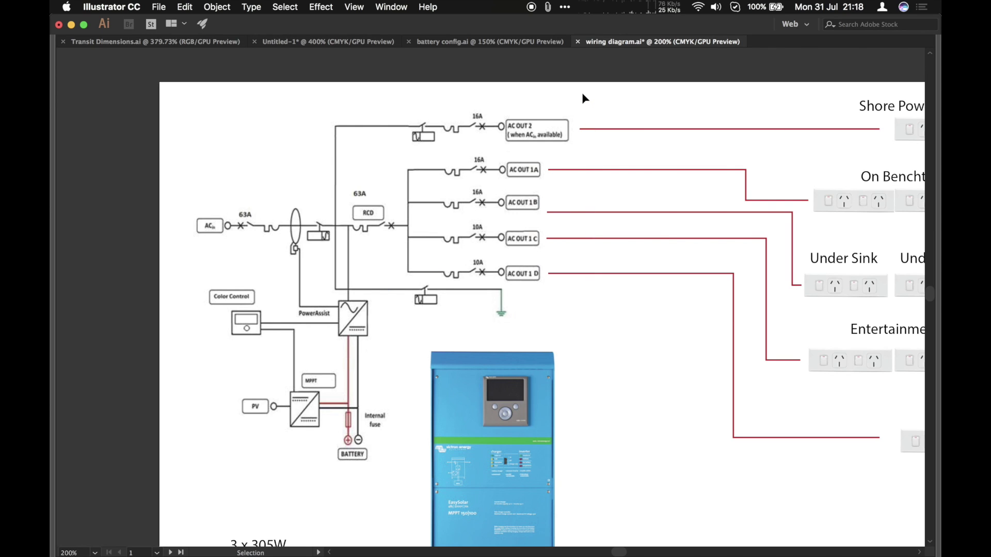
pyautogui.click(440, 202)
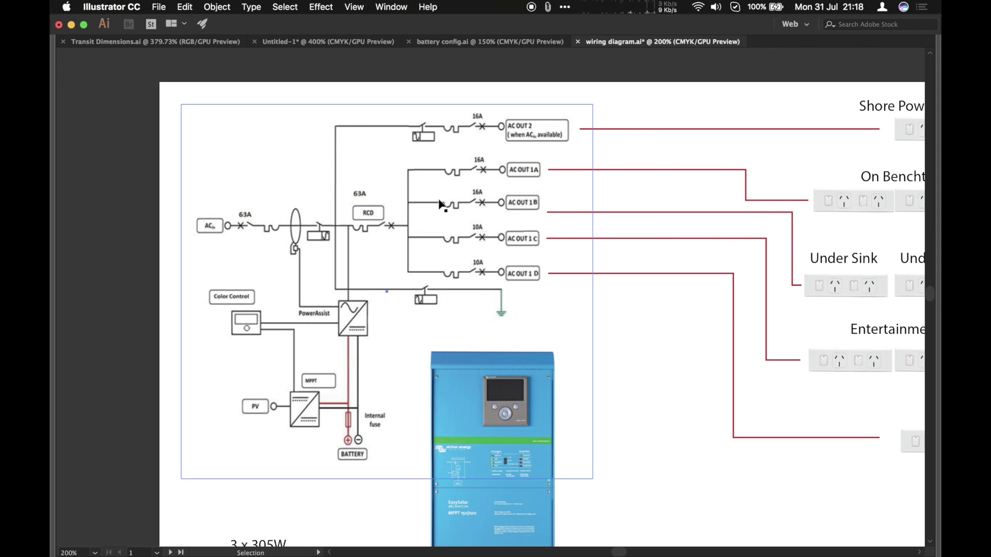
pyautogui.click(650, 97)
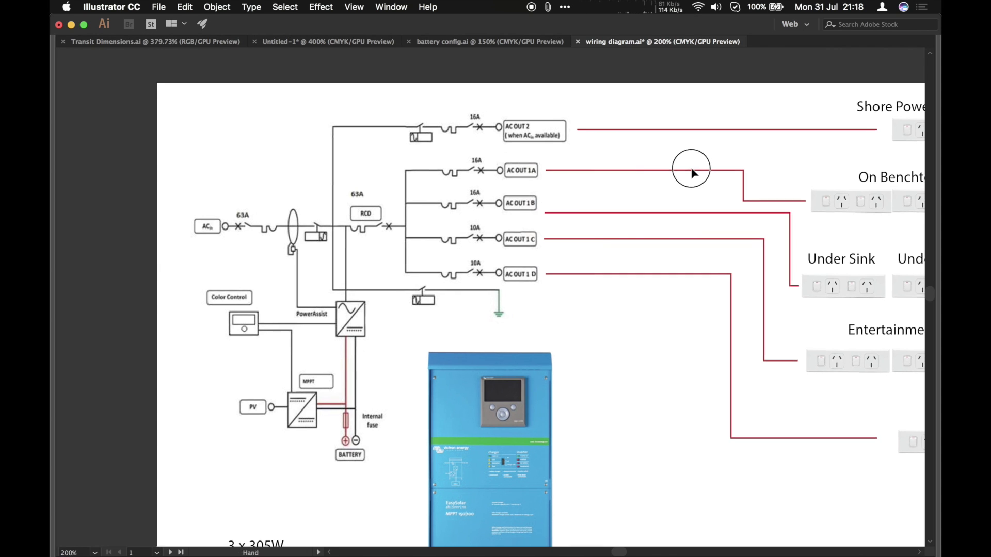
# Pan right to the outlet labels and appliance list, including Kitchen's Fridge and Microwave.
pyautogui.moveTo(690, 168); pyautogui.dragTo(509, 184)
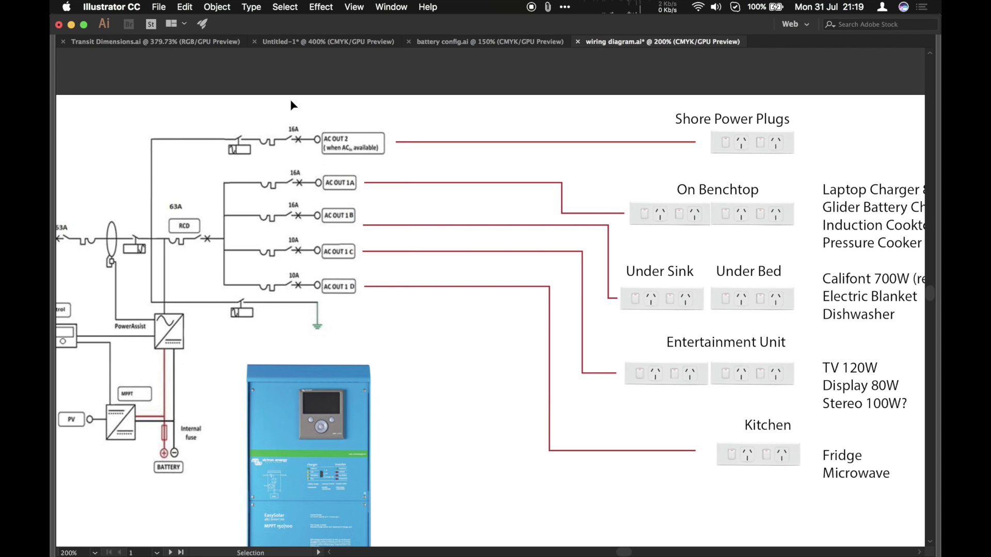
pyautogui.press('space')
pyautogui.moveTo(679, 222); pyautogui.dragTo(387, 206)
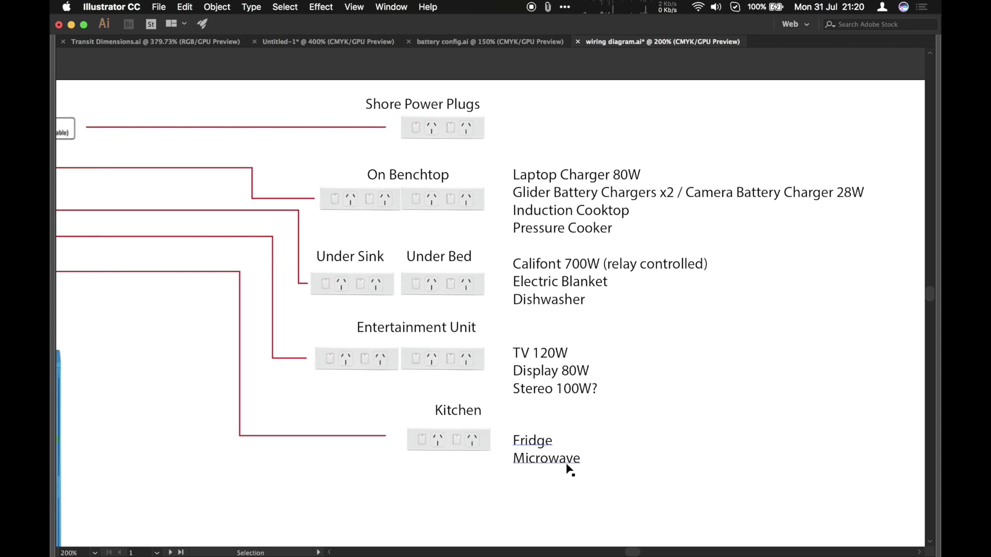
# Pan back across the AC OUT schematic down to the Victron EasySolar 24/3000/70 label.
pyautogui.press('space')
pyautogui.moveTo(414, 406); pyautogui.dragTo(573, 375)
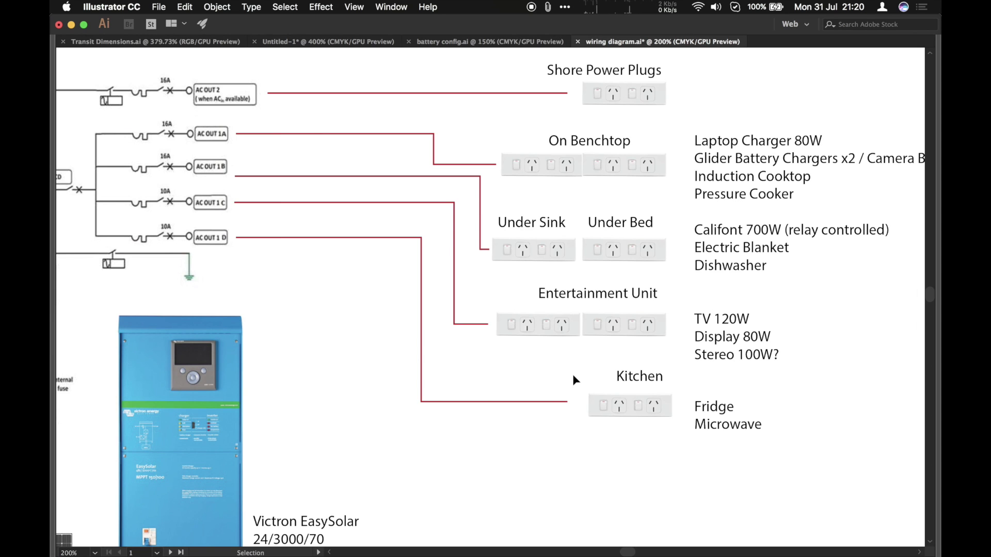
pyautogui.press('space')
pyautogui.moveTo(666, 198); pyautogui.dragTo(618, 235)
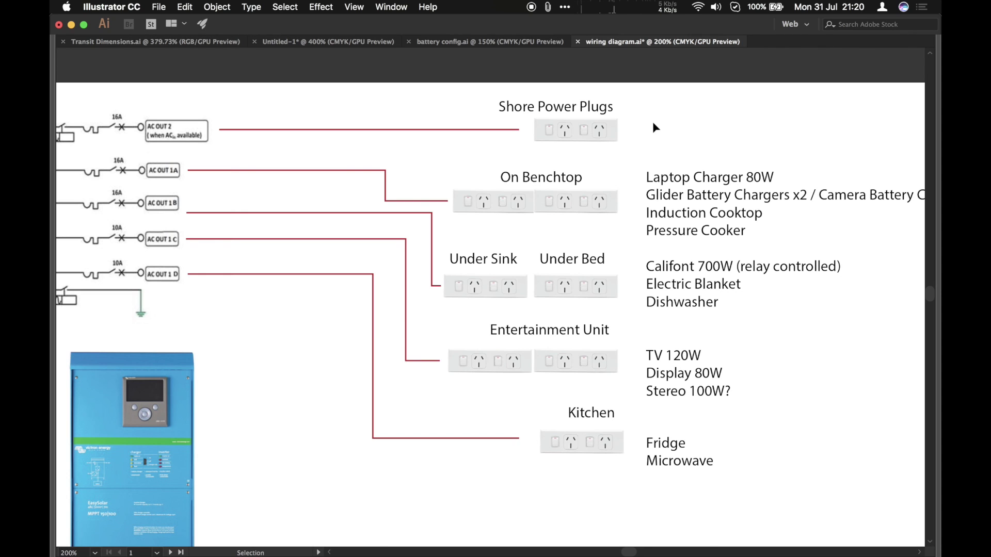
pyautogui.press('space')
pyautogui.moveTo(442, 318); pyautogui.dragTo(549, 204)
# Pan and scroll to show the 24V breaker board, Orion-Tr 24/12-20 converter and 12V board.
pyautogui.moveTo(568, 343); pyautogui.dragTo(353, 105)
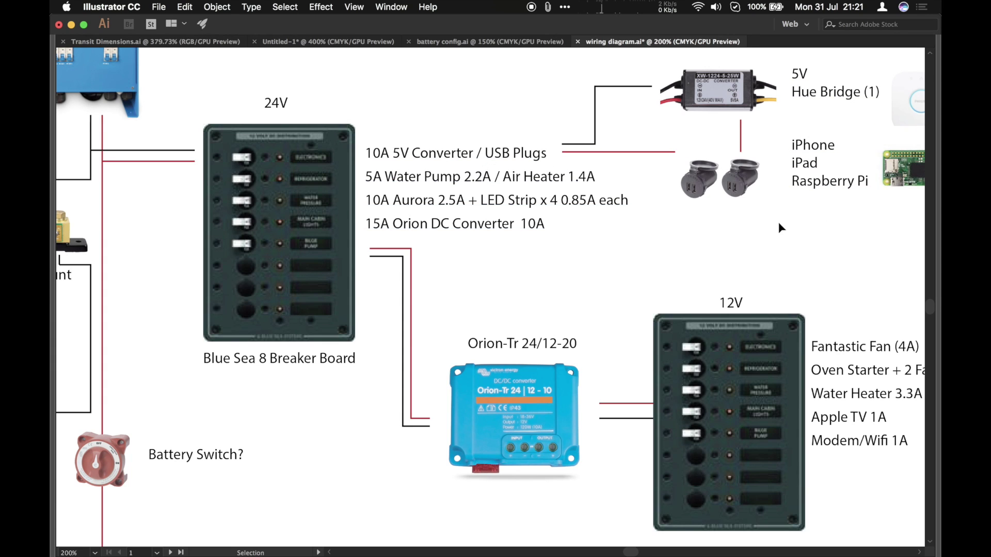
pyautogui.hscroll(5, 778, 222)
pyautogui.scroll(2, 674, 243)
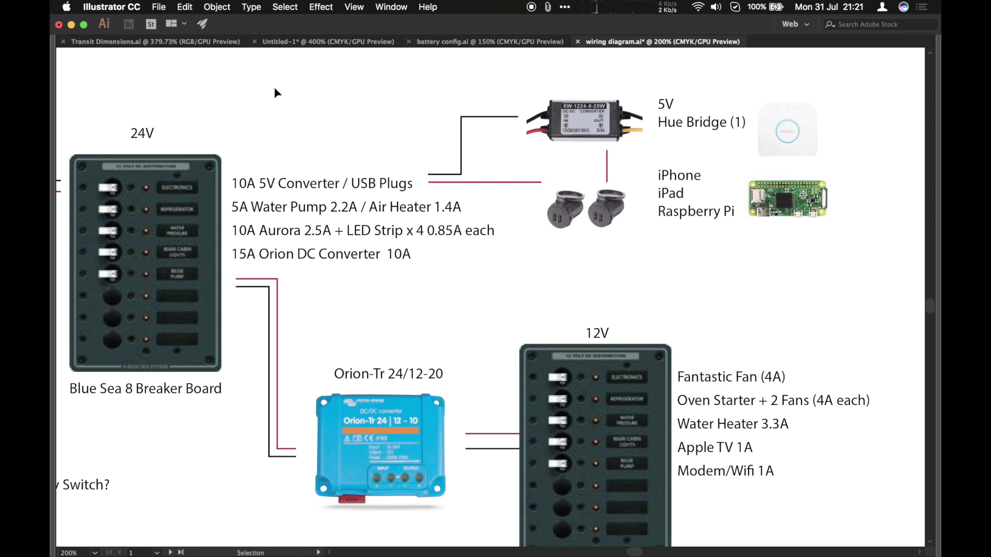
pyautogui.hscroll(-5, 349, 154)
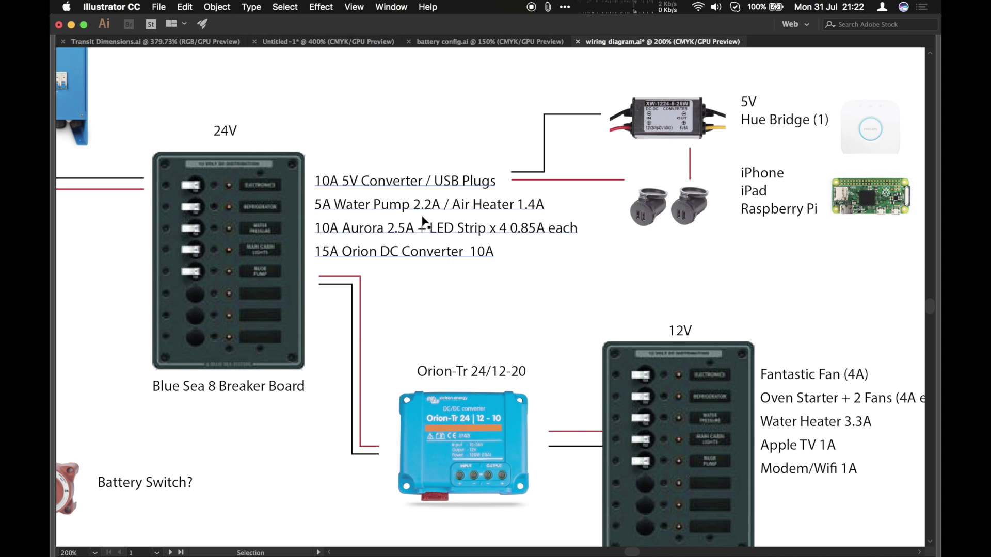
# Pan down to the 12V Blue Sea breaker board and its circuit list.
pyautogui.moveTo(605, 427); pyautogui.dragTo(495, 241)
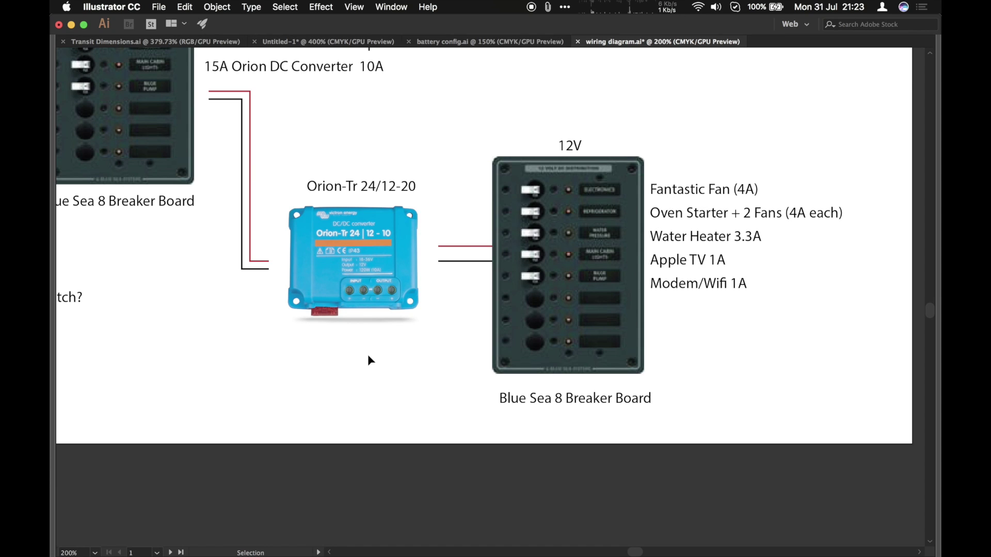
# Fit the entire wiring diagram artboard in the window with Cmd+0.
pyautogui.press('super+0')
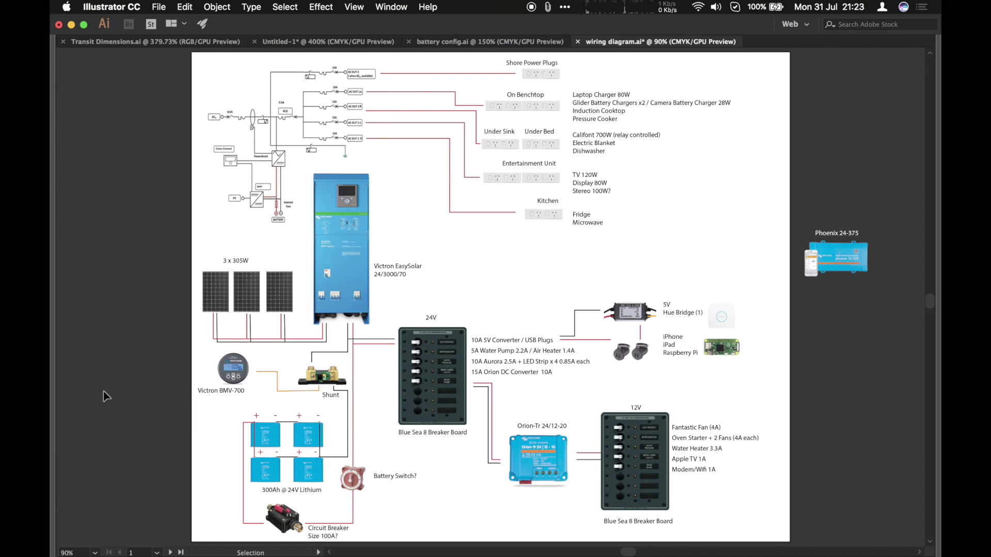